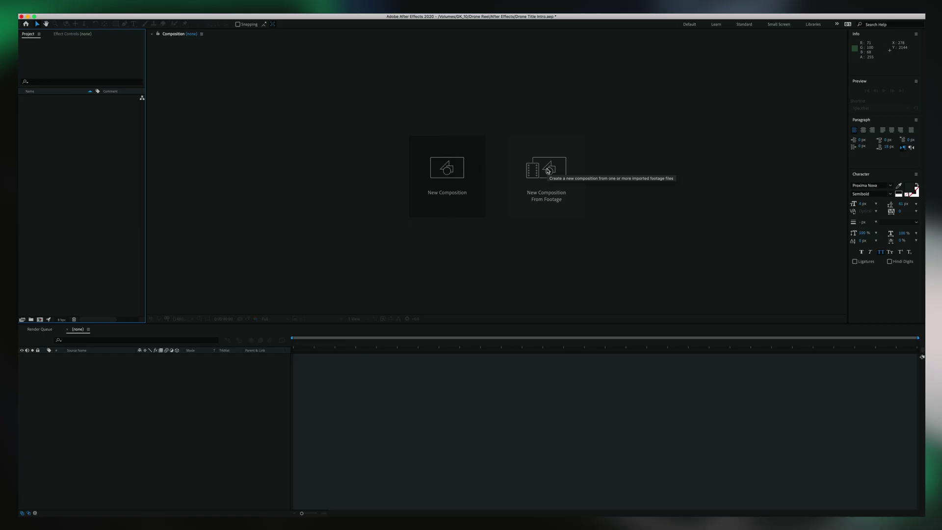
- Create a new composition from Intro Title 2 PR.mov and scrub about 12 seconds in to preview it
{"action": "left_click", "coordinate": [548, 171]}
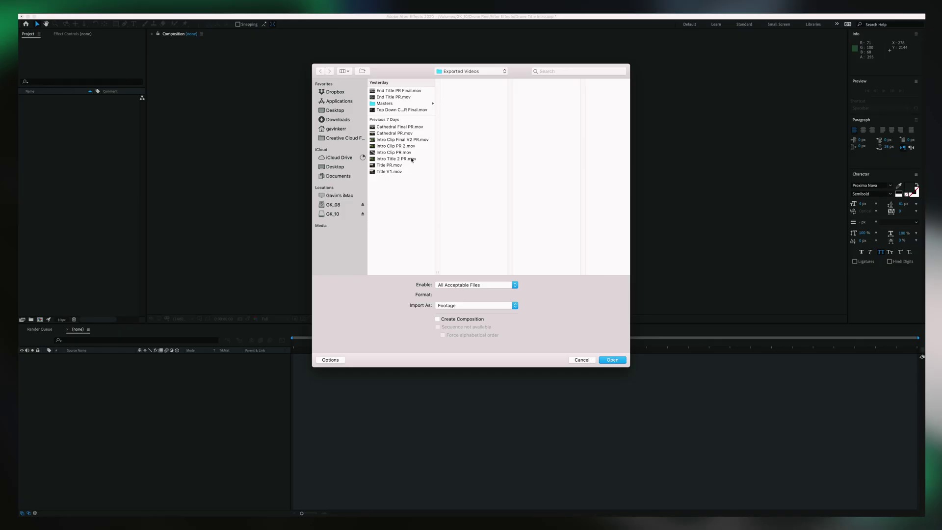
{"action": "left_click", "coordinate": [412, 159]}
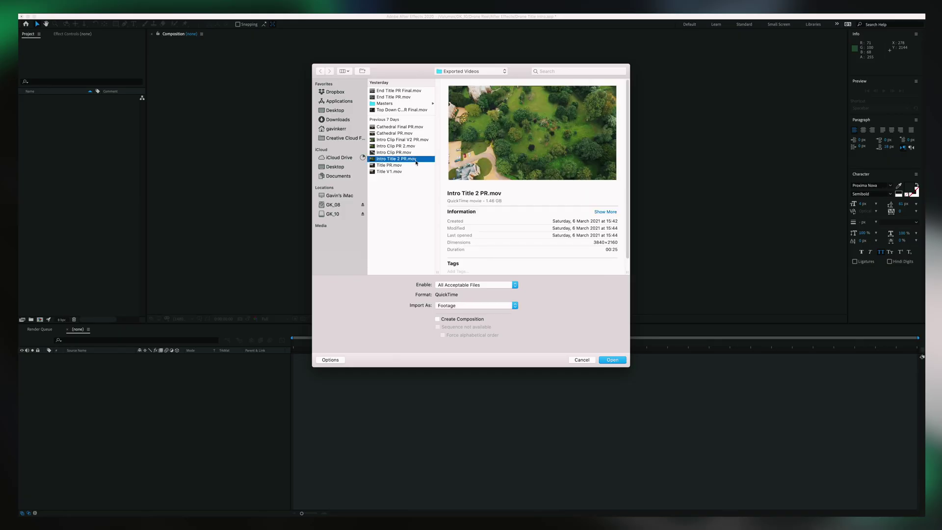
{"action": "left_click", "coordinate": [611, 360]}
{"action": "key", "text": "super+slash"}
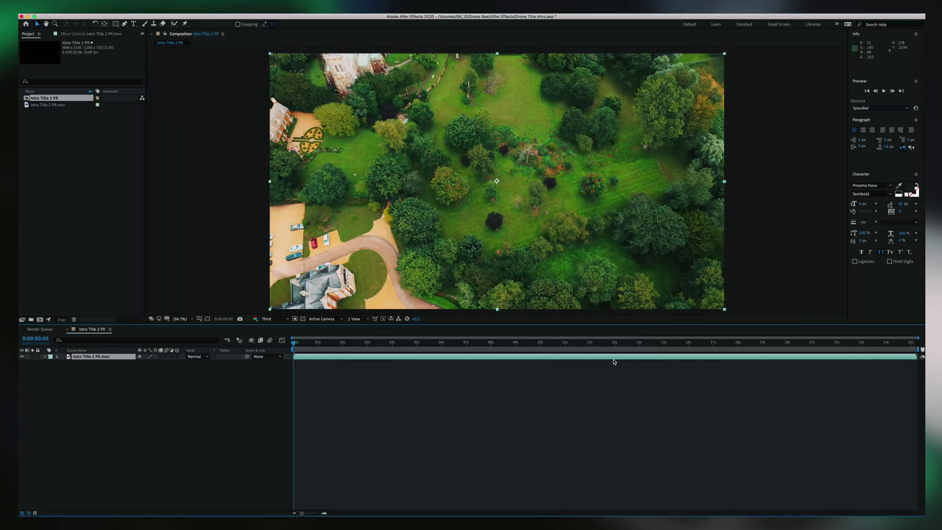
{"action": "left_click_drag", "start_coordinate": [300, 345], "coordinate": [604, 343]}
- Import the nine cloud PNG files into the Project panel, then scrub the footage back to the start
{"action": "right_click", "coordinate": [59, 133]}
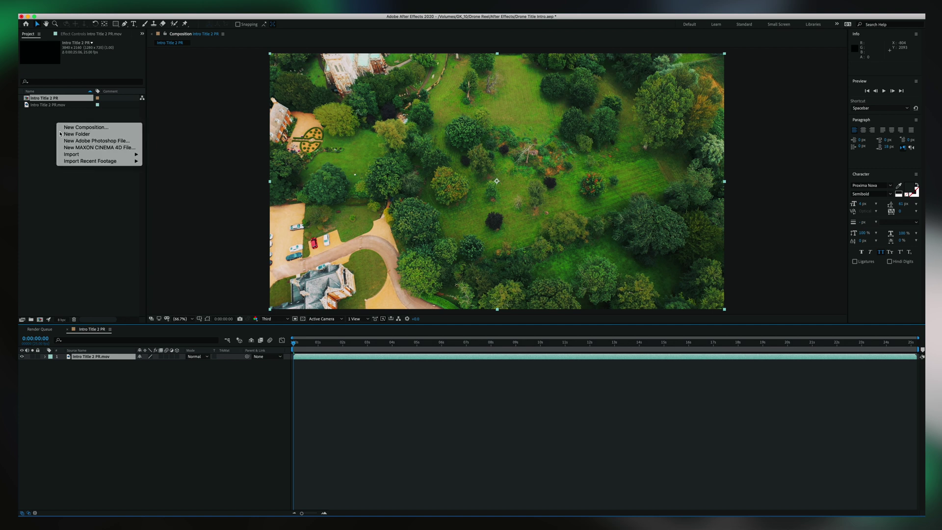
{"action": "double_click", "coordinate": [60, 134]}
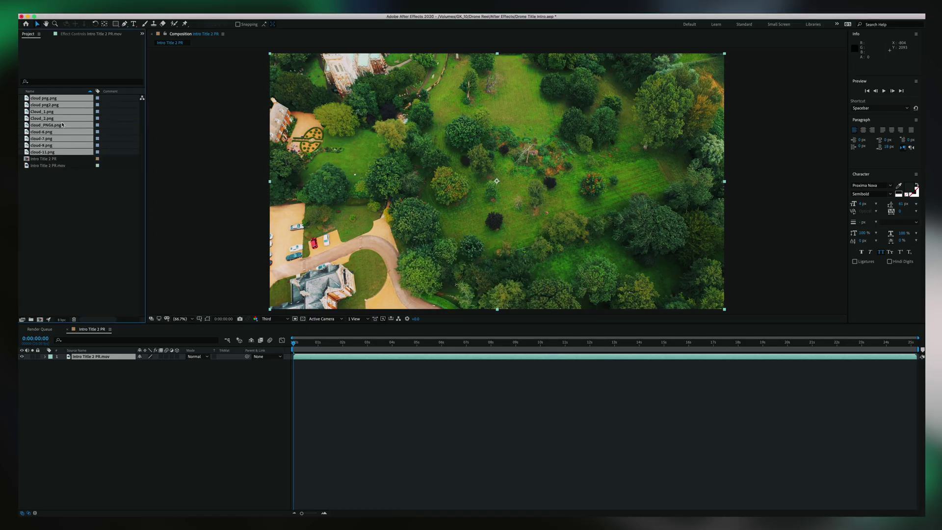
{"action": "left_click", "coordinate": [67, 216]}
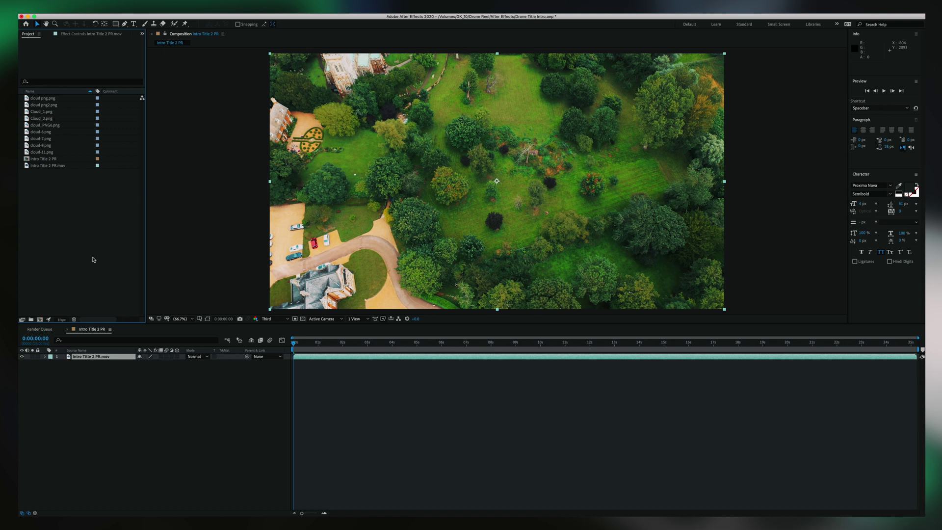
{"action": "left_click_drag", "start_coordinate": [374, 346], "coordinate": [288, 349]}
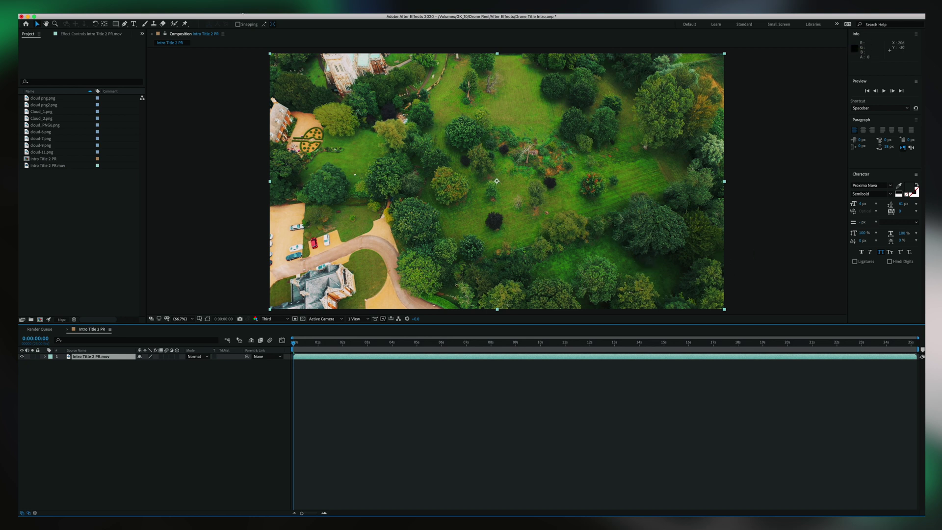
- Search Effects & Presets for '3d ca' and apply 3D Camera Tracker to the drone clip
{"action": "left_click", "coordinate": [800, 196]}
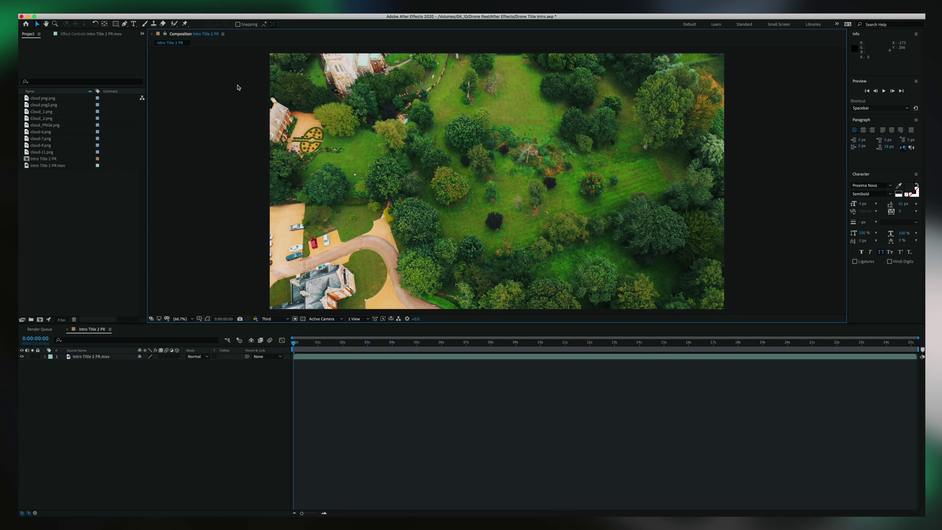
{"action": "left_click", "coordinate": [236, 11]}
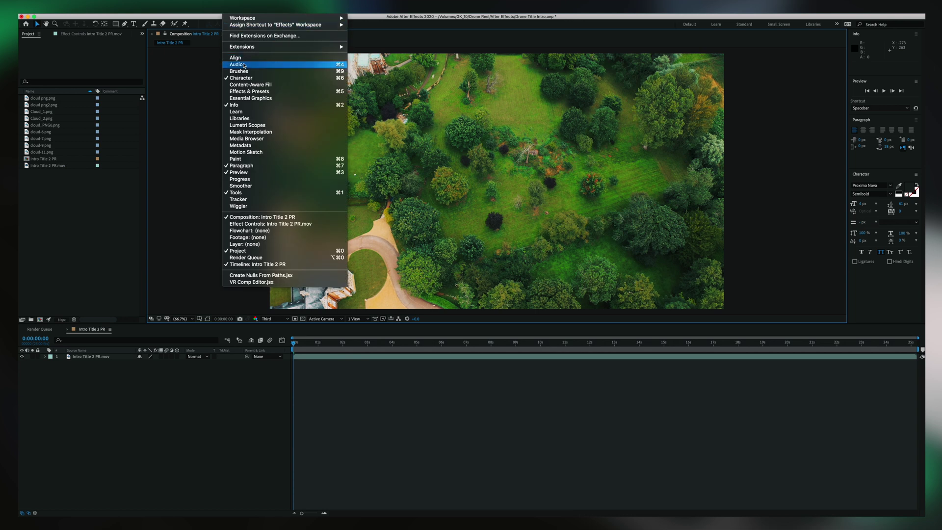
{"action": "left_click", "coordinate": [243, 92]}
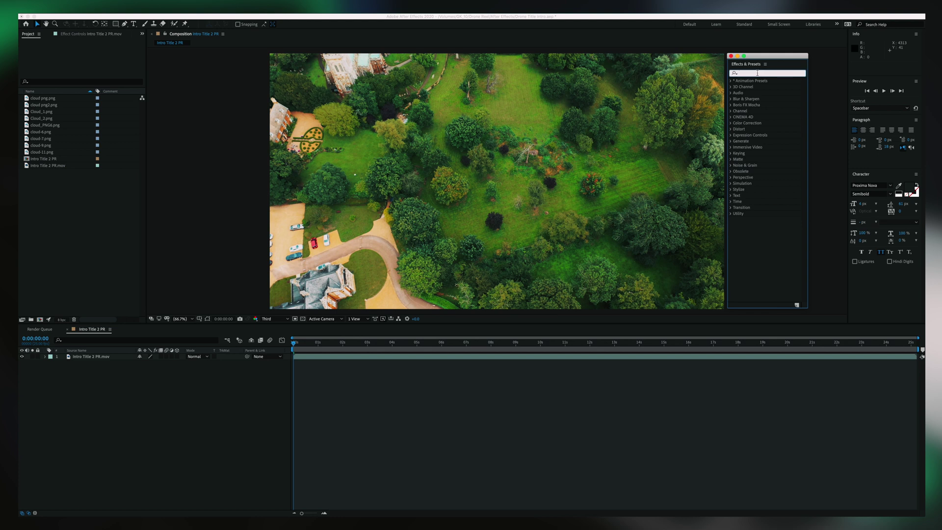
{"action": "type", "text": "3d"}
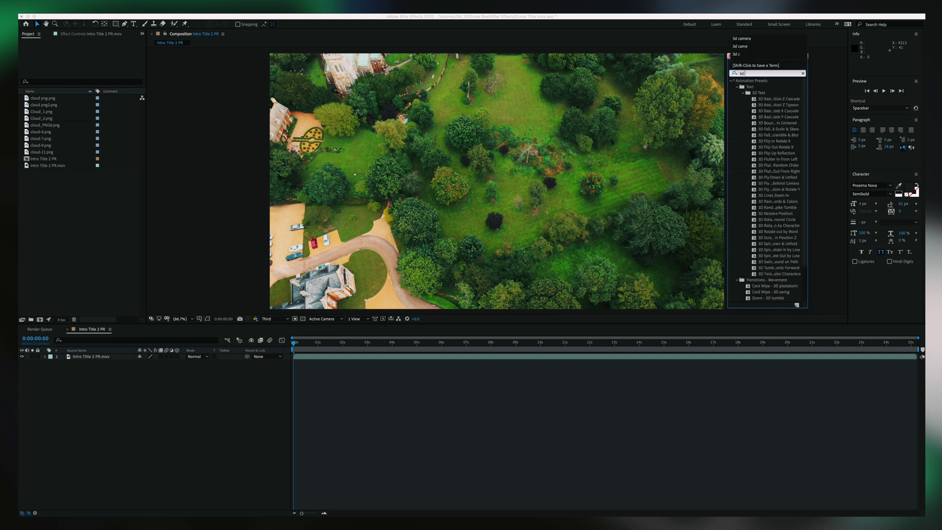
{"action": "type", "text": " camer"}
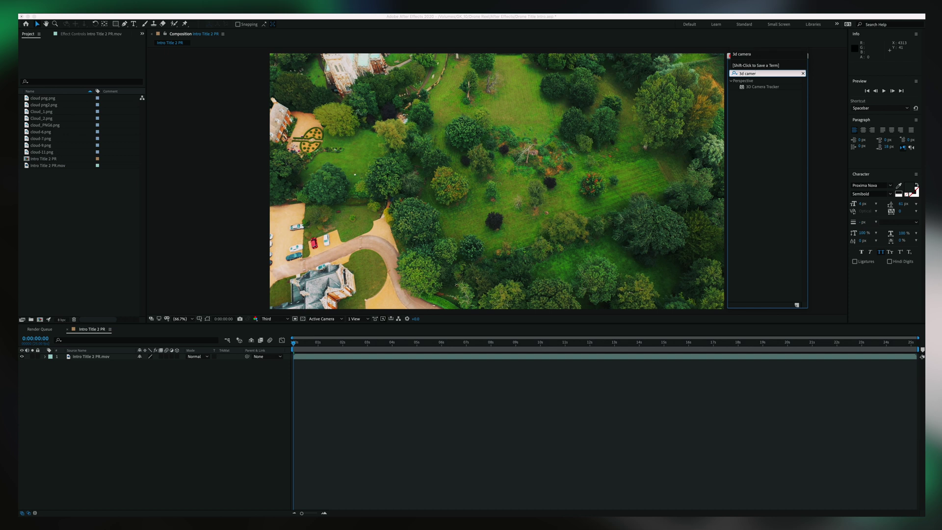
{"action": "left_click", "coordinate": [744, 89]}
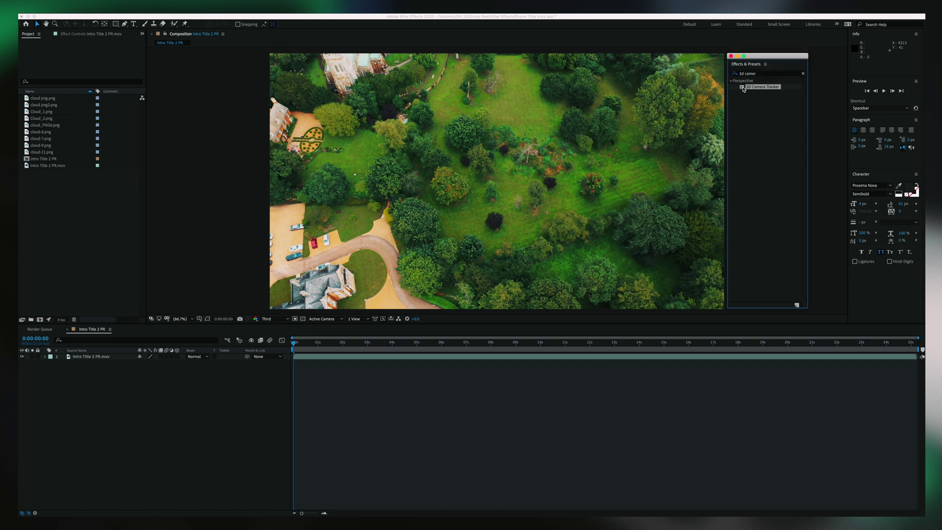
{"action": "left_click_drag", "start_coordinate": [743, 89], "coordinate": [479, 168]}
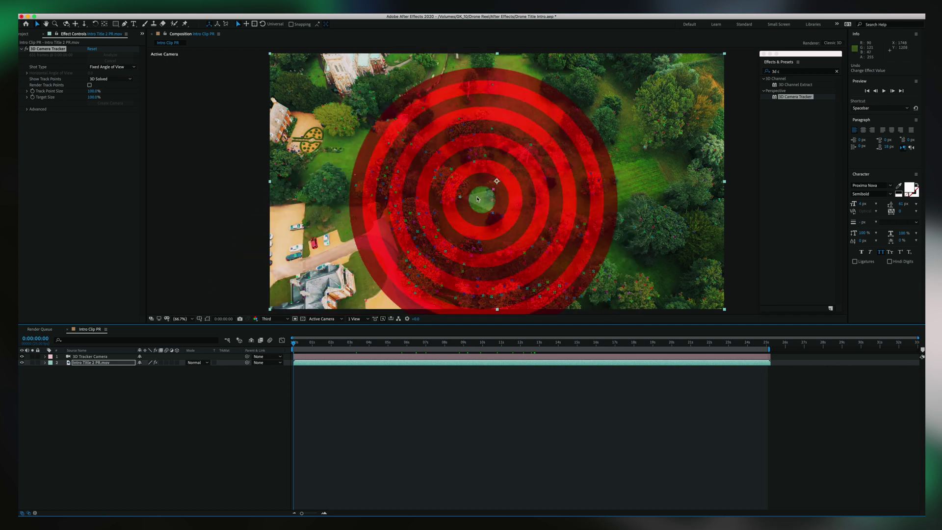
- Create Track Null 1 at the tracked lawn point and scrub to verify it follows the footage
{"action": "right_click", "coordinate": [477, 199]}
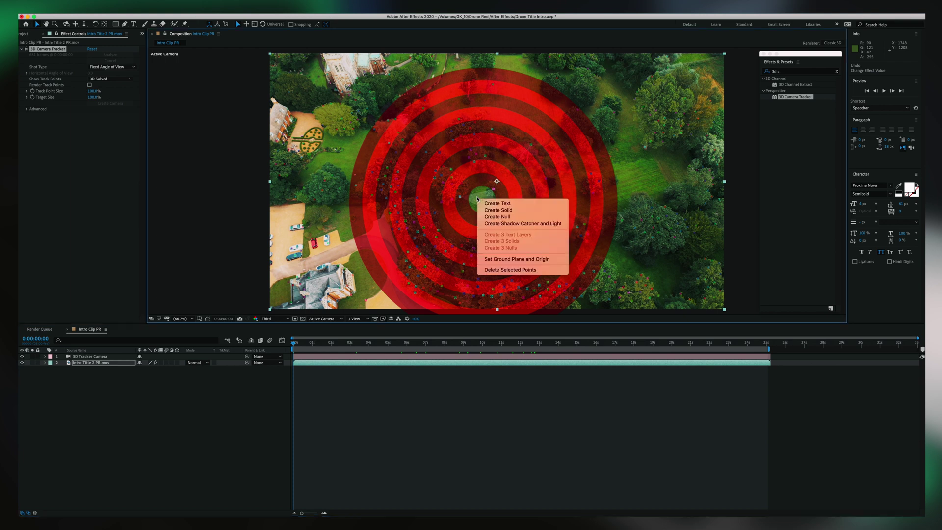
{"action": "left_click", "coordinate": [497, 217]}
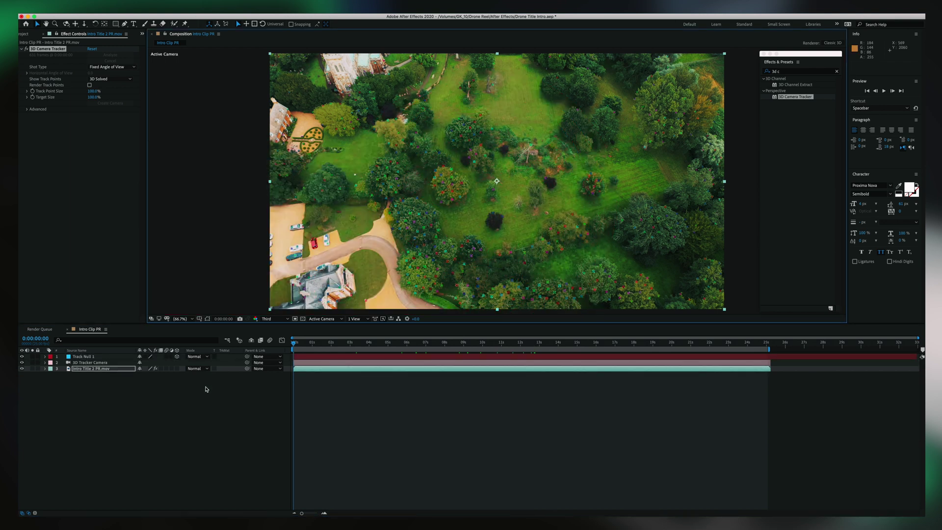
{"action": "left_click", "coordinate": [104, 357]}
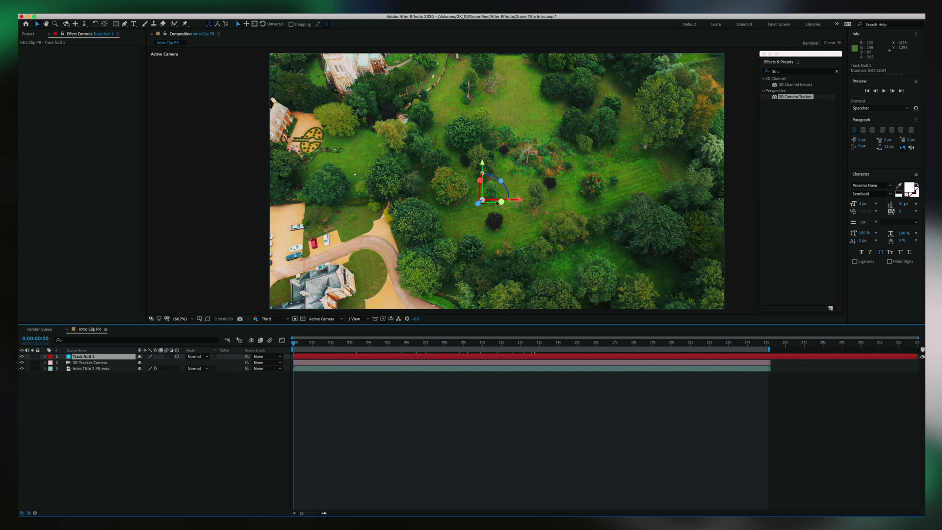
{"action": "left_click_drag", "start_coordinate": [296, 346], "coordinate": [416, 350]}
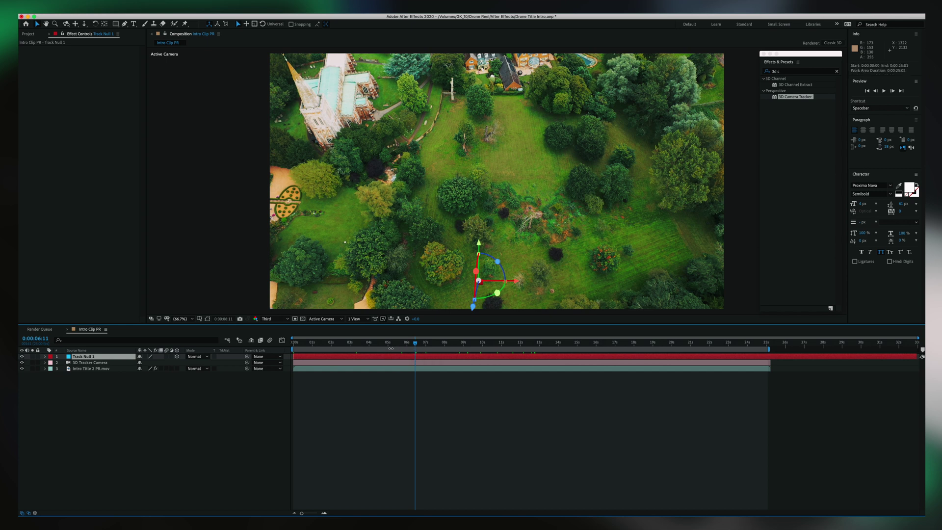
{"action": "left_click_drag", "start_coordinate": [415, 344], "coordinate": [368, 347]}
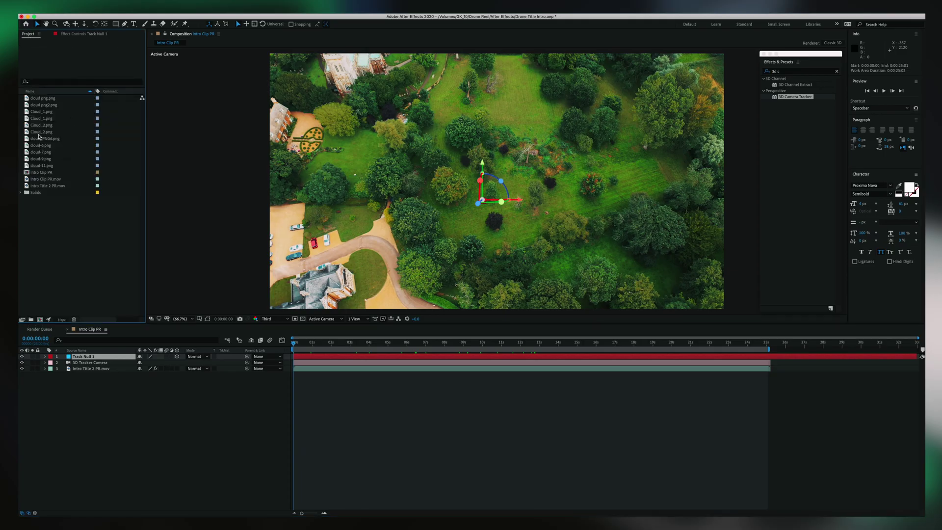
- Preview Cloud_2, cloud_PNG6, Cloud_1 and cloud png2 images, then select cloud-7.png
{"action": "left_click", "coordinate": [39, 133]}
{"action": "left_click", "coordinate": [32, 139]}
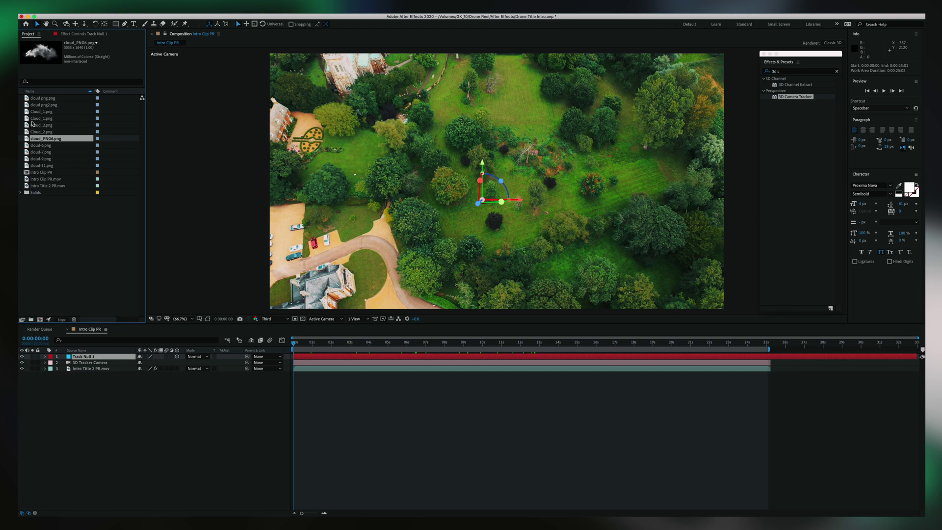
{"action": "left_click", "coordinate": [33, 119]}
{"action": "left_click", "coordinate": [36, 106]}
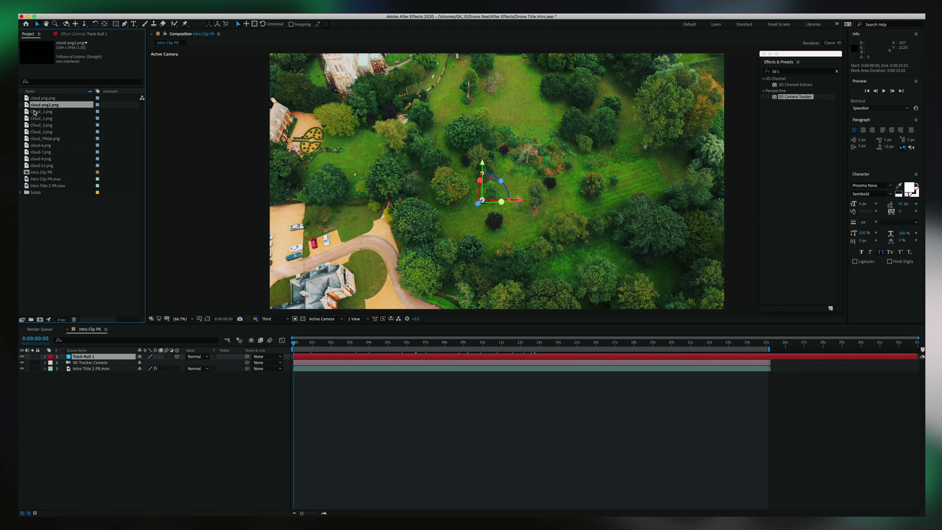
{"action": "left_click", "coordinate": [33, 153]}
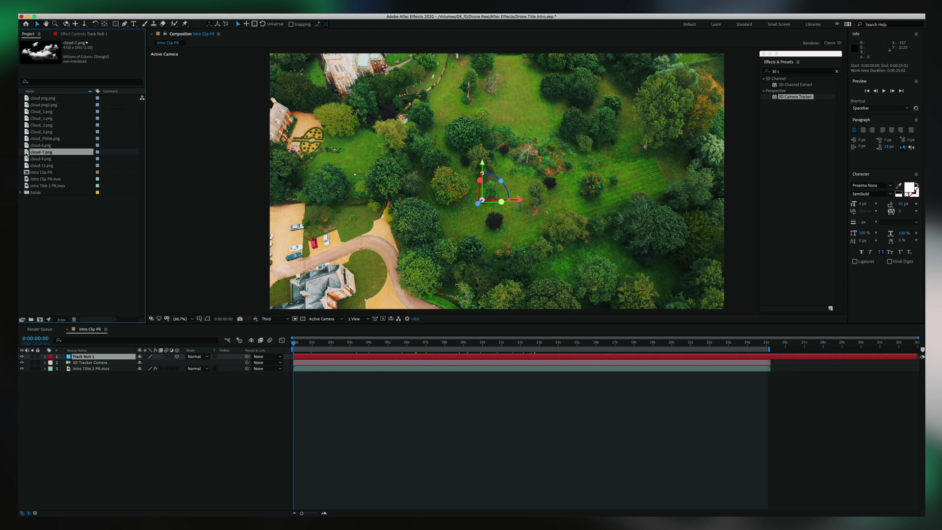
- Add cloud-7.png as a layer above the drone clip and scrub to check the clouds
{"action": "left_click_drag", "start_coordinate": [73, 369], "coordinate": [74, 370]}
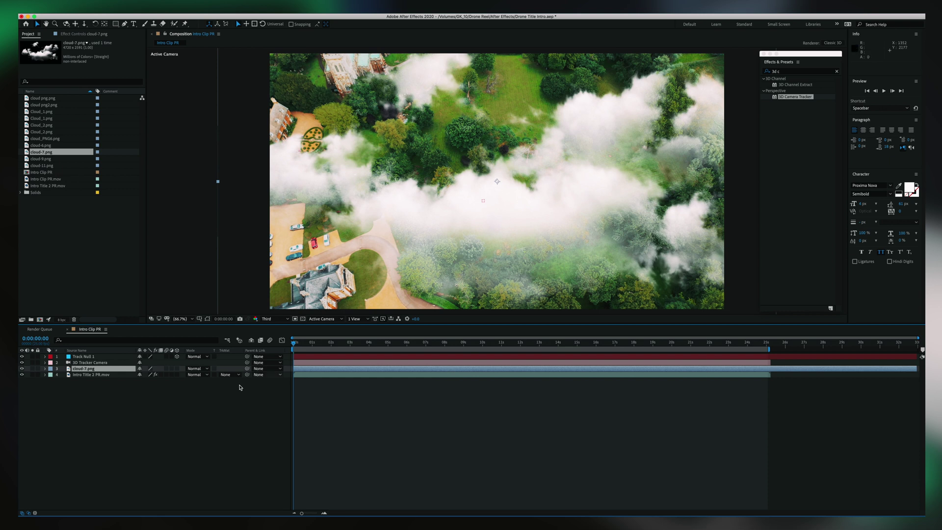
{"action": "left_click_drag", "start_coordinate": [331, 347], "coordinate": [292, 346]}
{"action": "left_click_drag", "start_coordinate": [299, 344], "coordinate": [256, 347]}
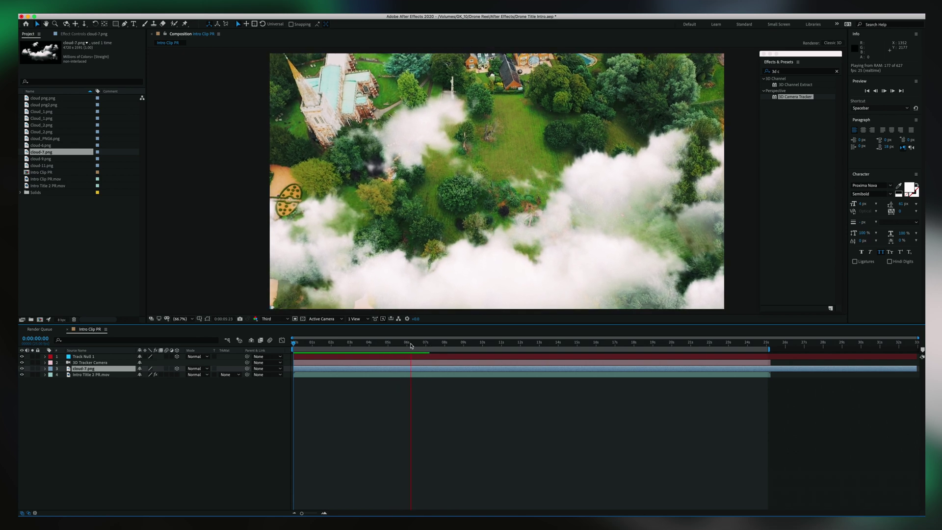
- Set cloud-7.png opacity to 69% and move it toward the bottom-left of the scene
{"action": "left_click_drag", "start_coordinate": [416, 345], "coordinate": [354, 345]}
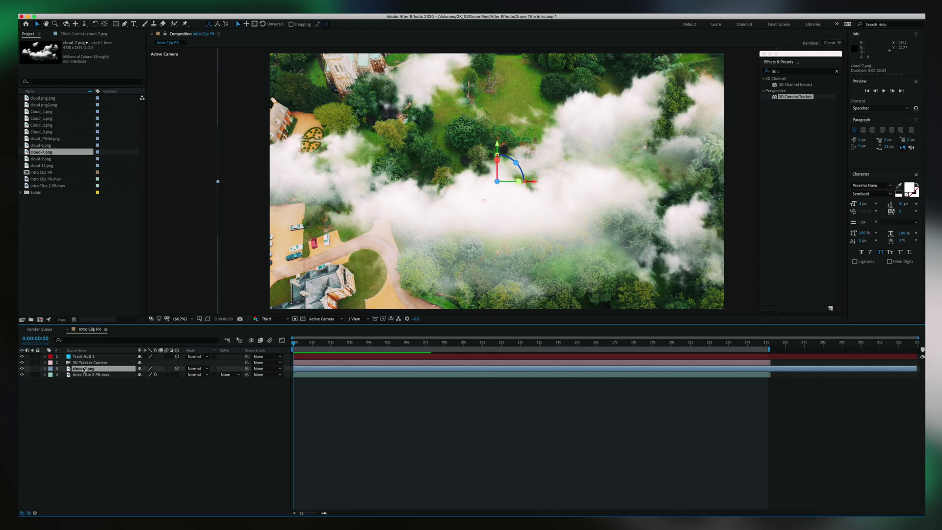
{"action": "key", "text": "t"}
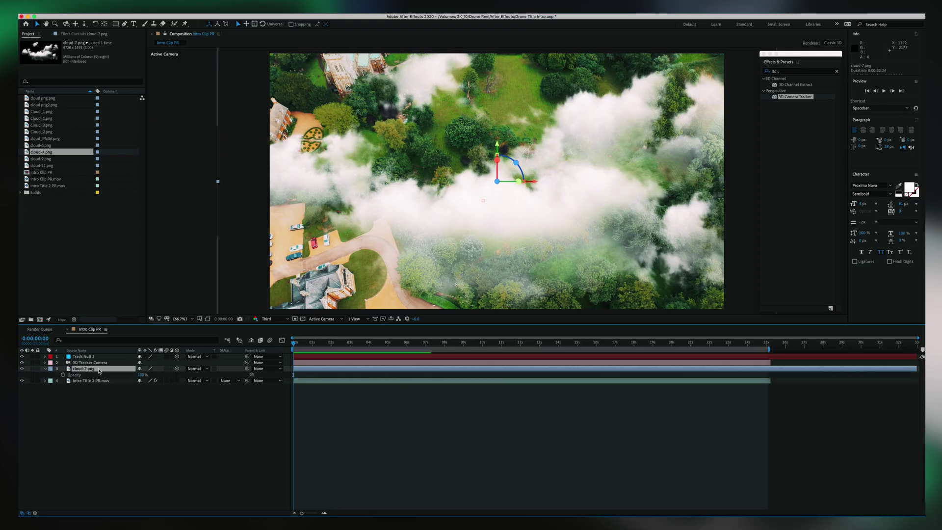
{"action": "mouse_move", "coordinate": [139, 376]}
{"action": "left_mouse_down"}
{"action": "mouse_move", "coordinate": [137, 383]}
{"action": "mouse_move", "coordinate": [141, 372]}
{"action": "left_mouse_up"}
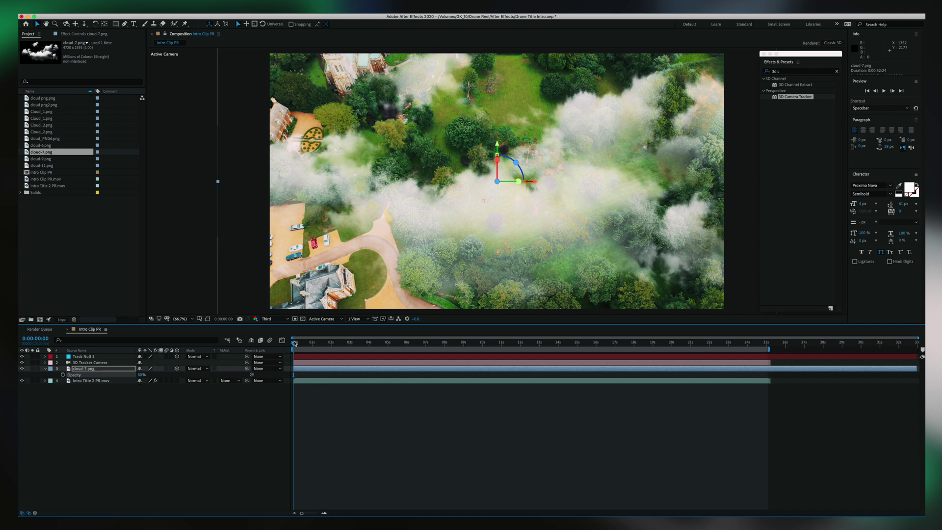
{"action": "left_click_drag", "start_coordinate": [486, 204], "coordinate": [348, 346]}
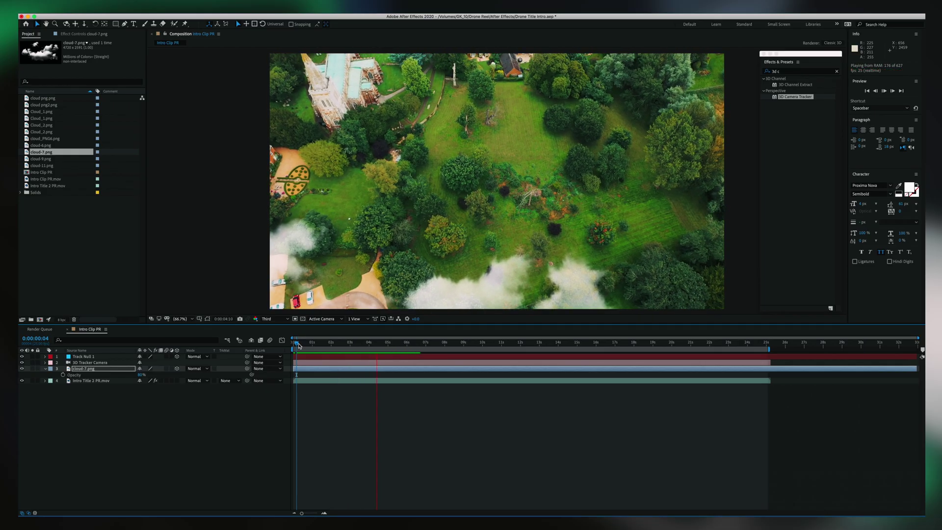
- Play back the clouds, then rotate the cloud layer in 3D and raise it along Y
{"action": "key", "text": "space"}
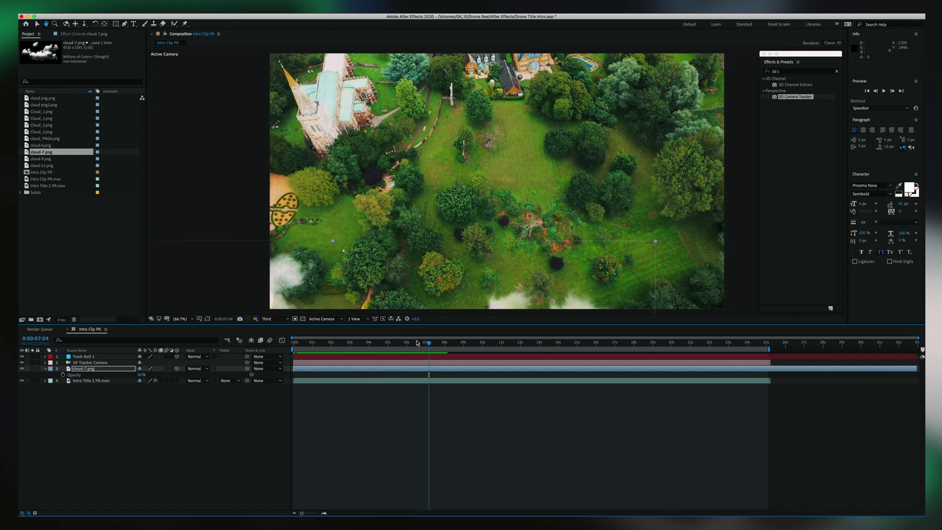
{"action": "key", "text": "space"}
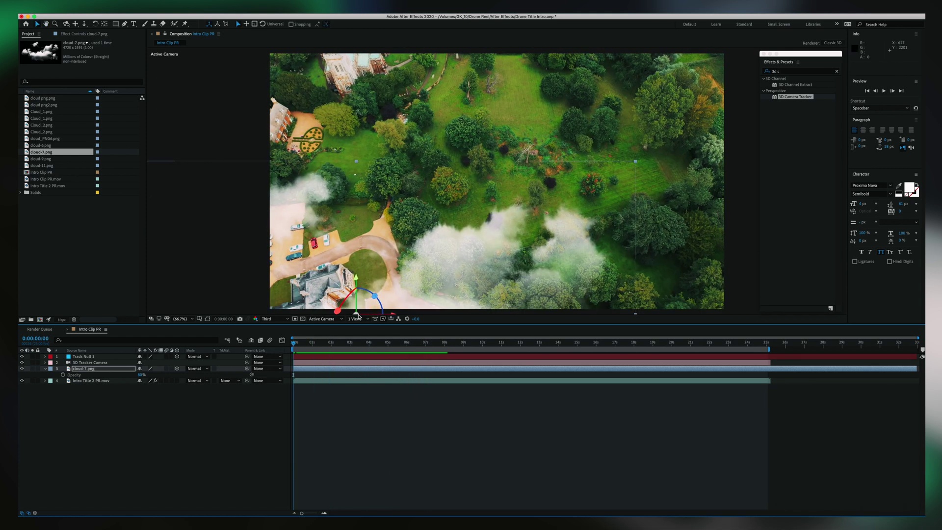
{"action": "left_click_drag", "start_coordinate": [361, 306], "coordinate": [446, 229]}
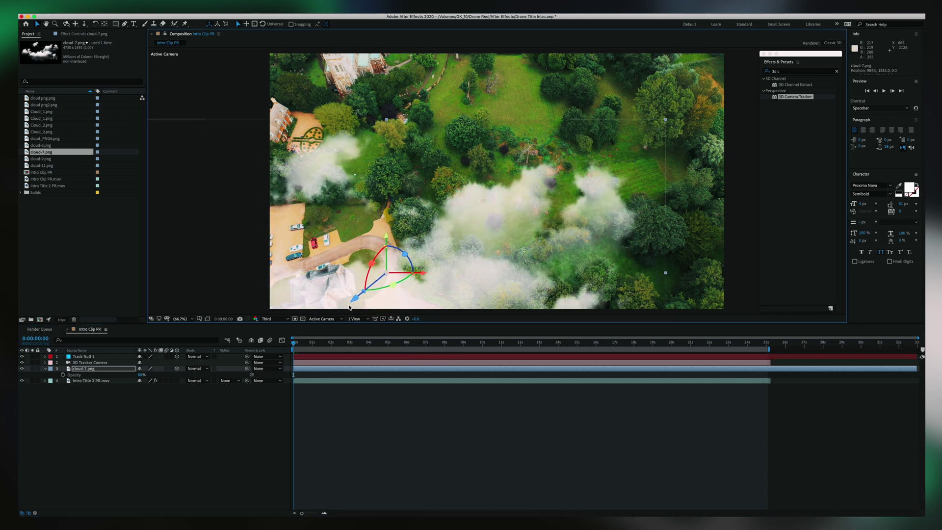
{"action": "left_click_drag", "start_coordinate": [388, 237], "coordinate": [405, 278]}
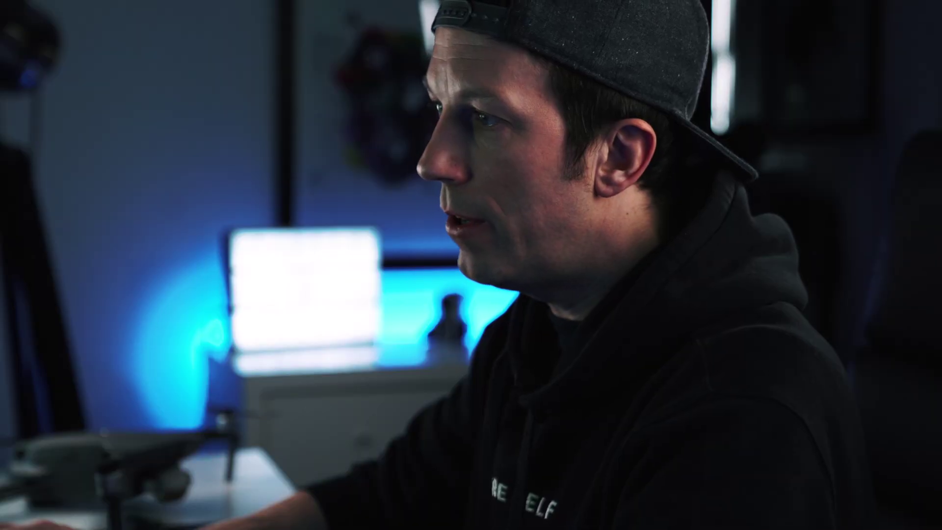